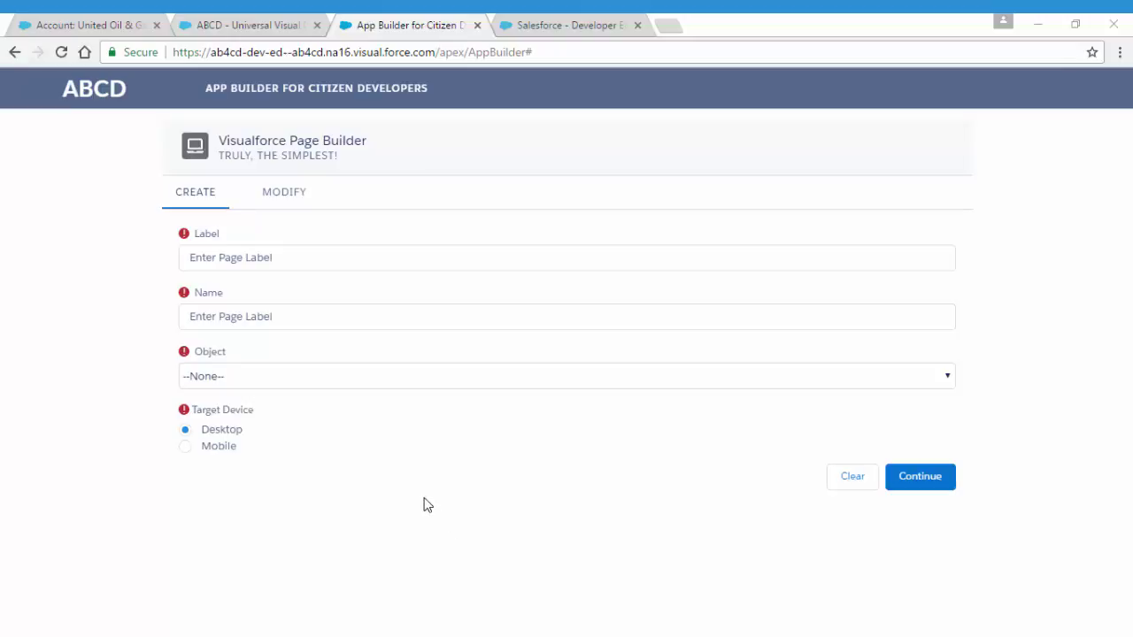
Open the existing Account Page for modification and look at its Library component's properties.
{"action": "left_click", "coordinate": [286, 203]}
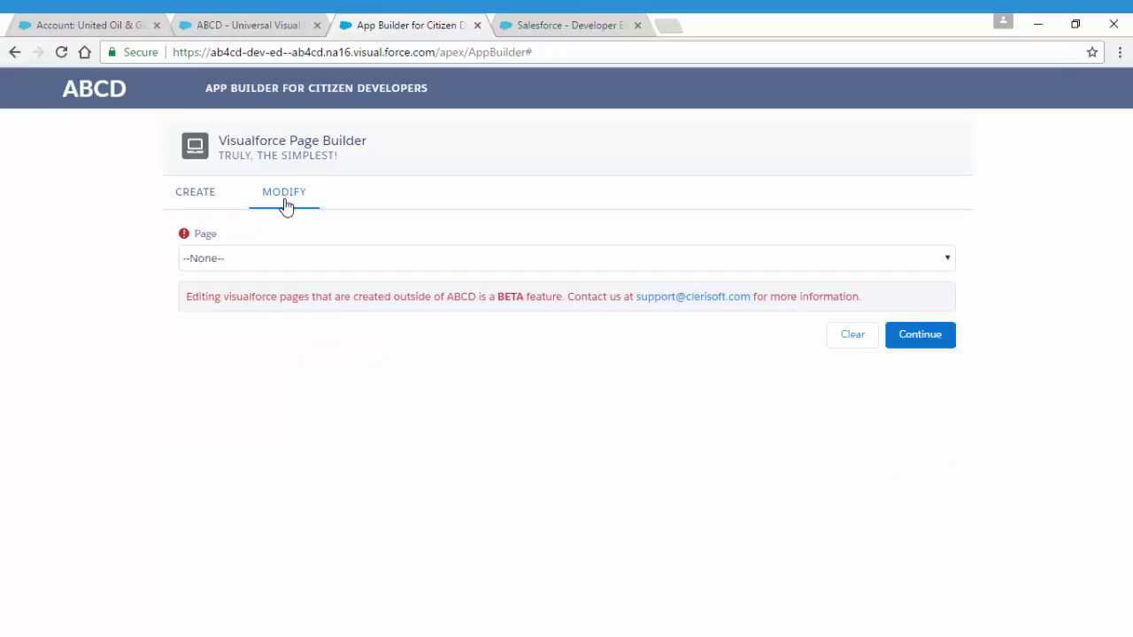
{"action": "left_click", "coordinate": [293, 260]}
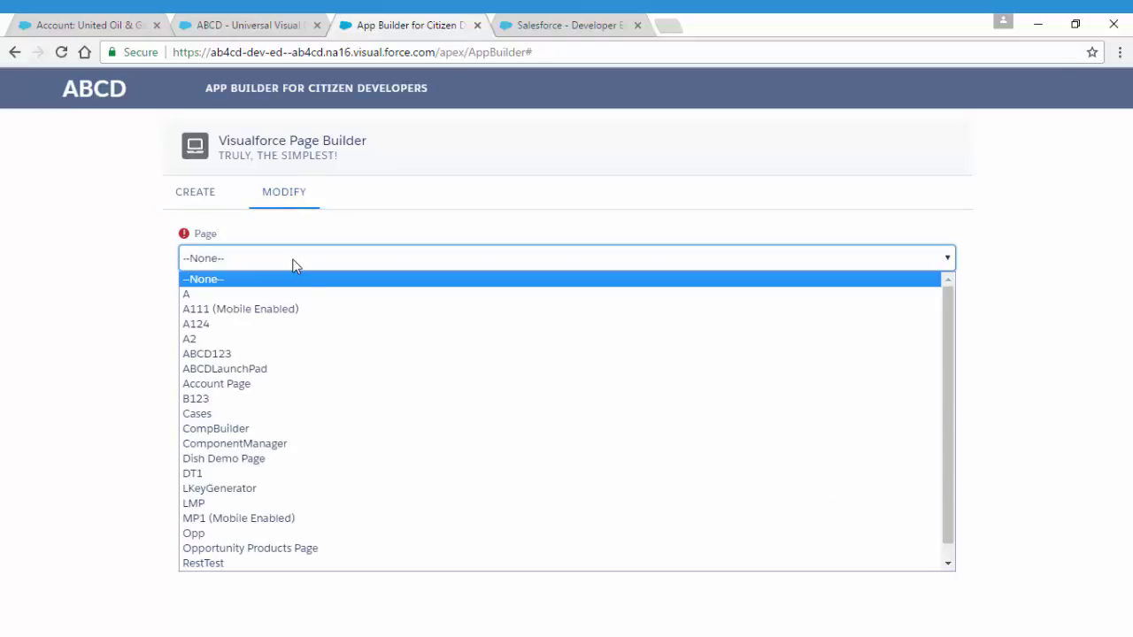
{"action": "left_click", "coordinate": [277, 386]}
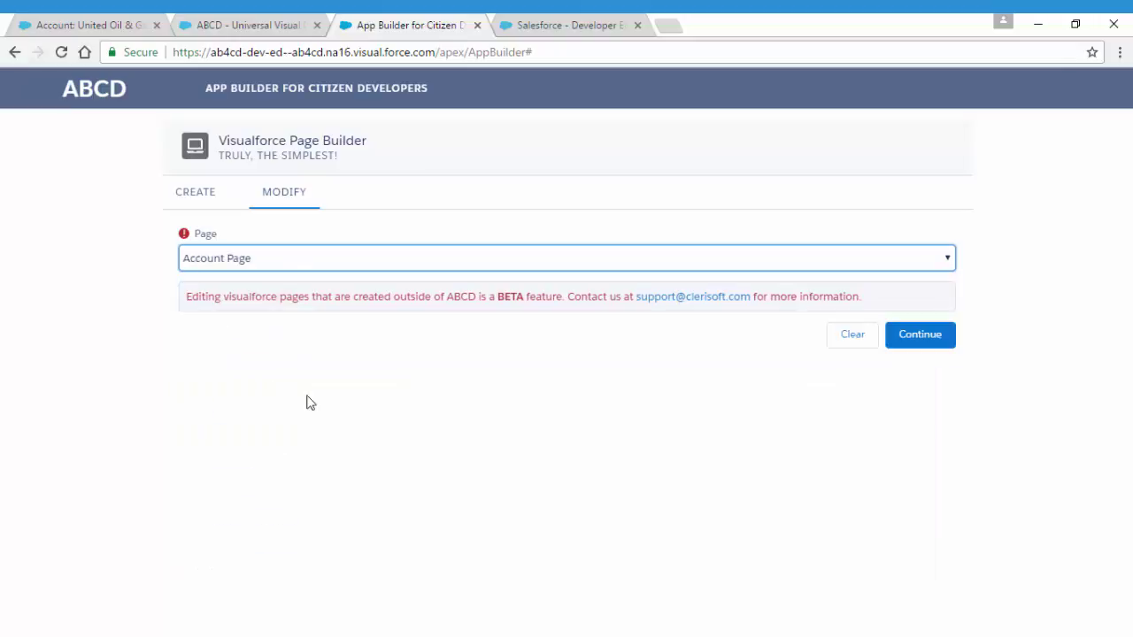
{"action": "left_click", "coordinate": [926, 349]}
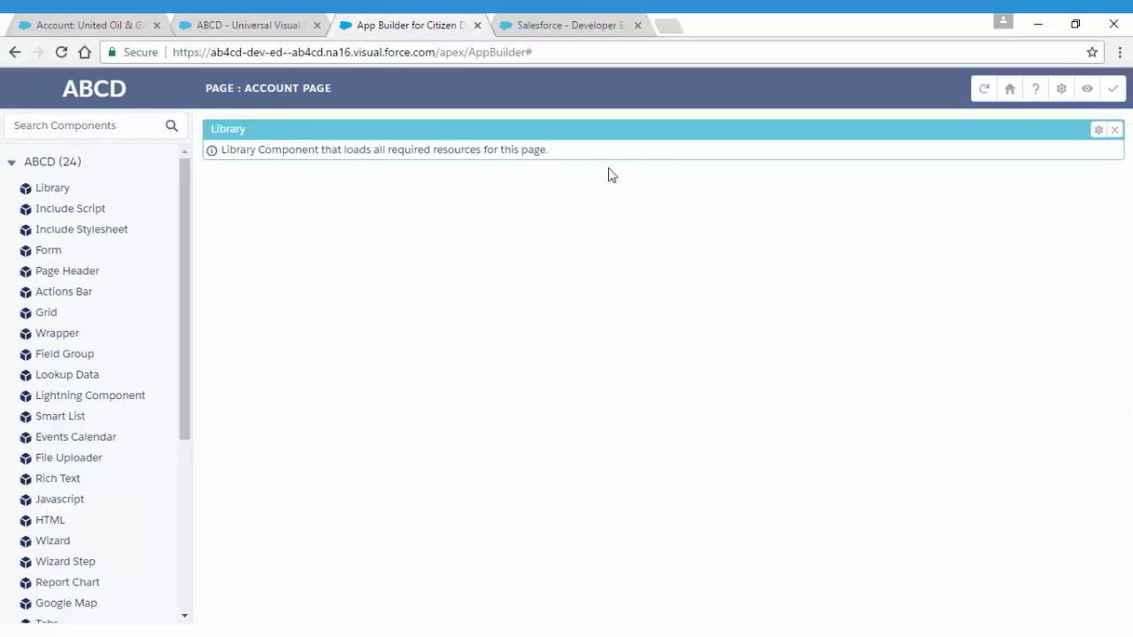
{"action": "left_click", "coordinate": [1099, 131]}
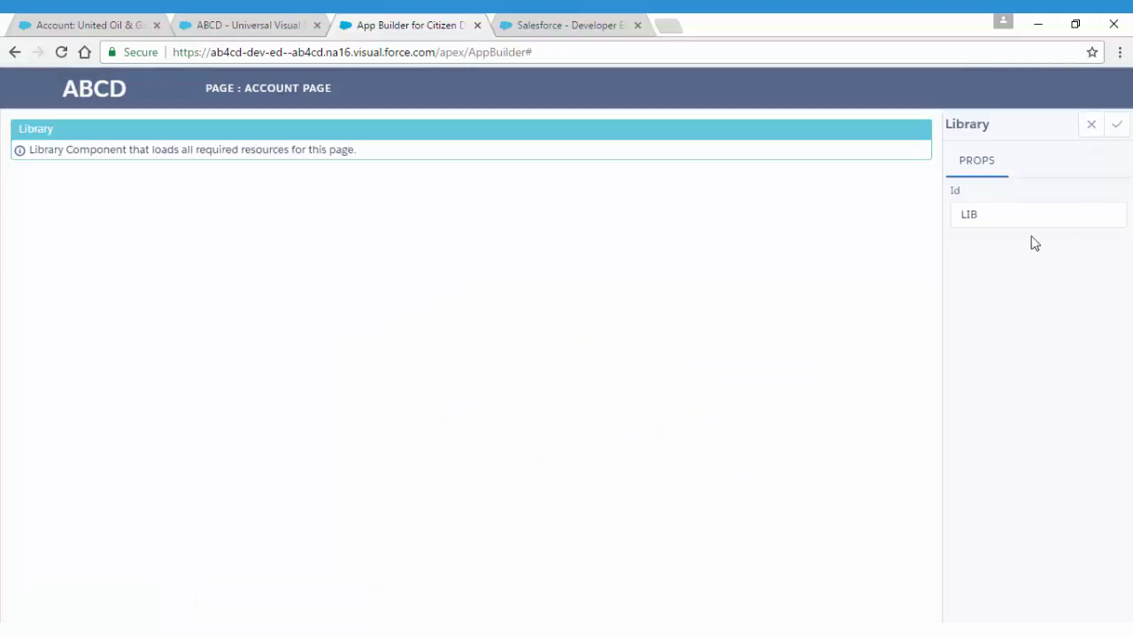
{"action": "left_click", "coordinate": [1117, 125]}
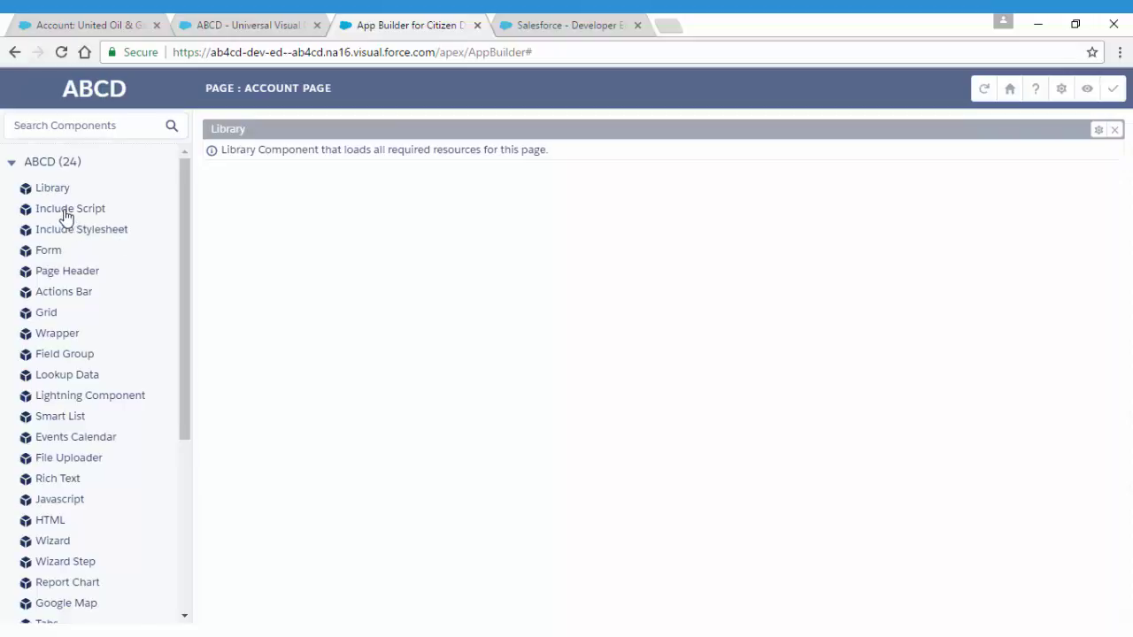
Add a Form component below the Library component and accept its default properties.
{"action": "mouse_move", "coordinate": [67, 217]}
{"action": "left_click_drag", "start_coordinate": [50, 256], "coordinate": [293, 248]}
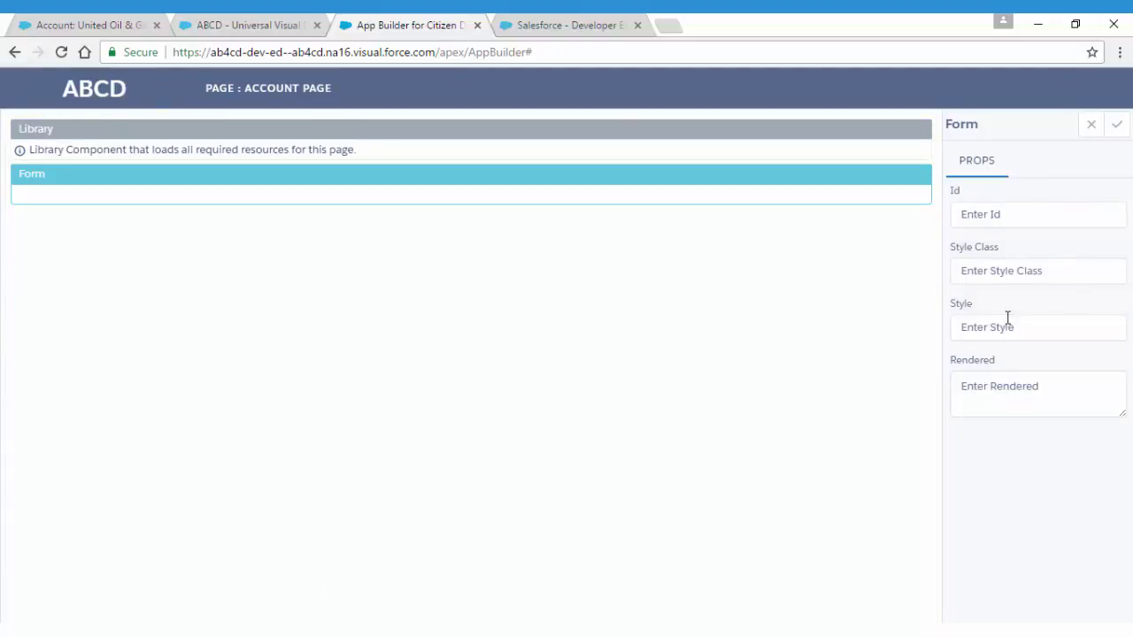
{"action": "left_click", "coordinate": [1116, 126]}
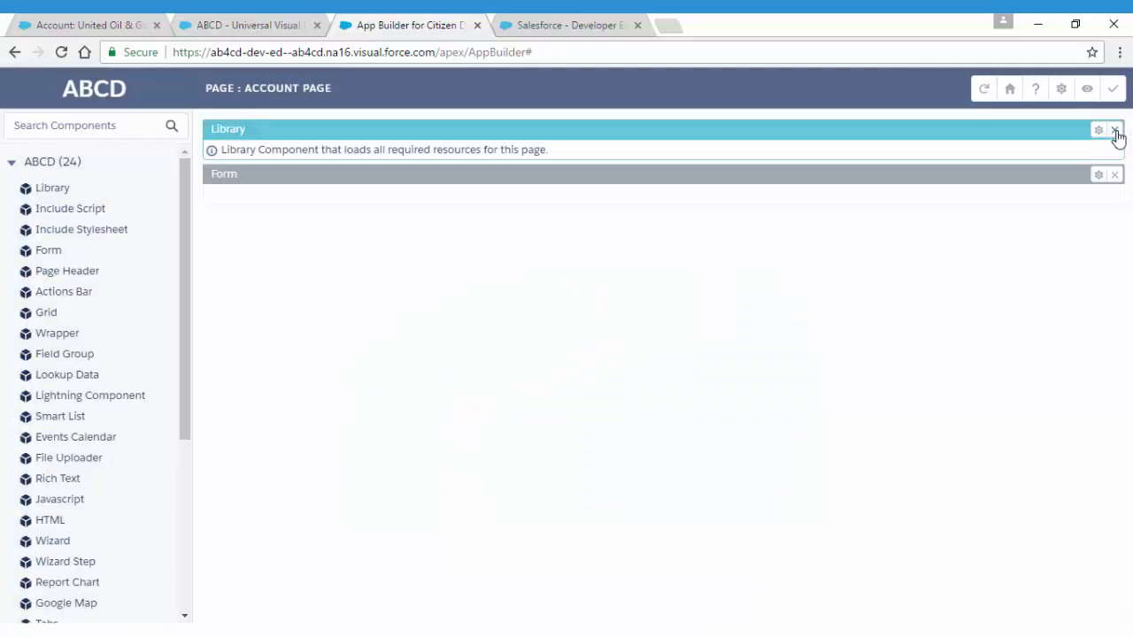
Check where the Page Header component can be placed and add it inside the Form.
{"action": "left_click", "coordinate": [60, 276]}
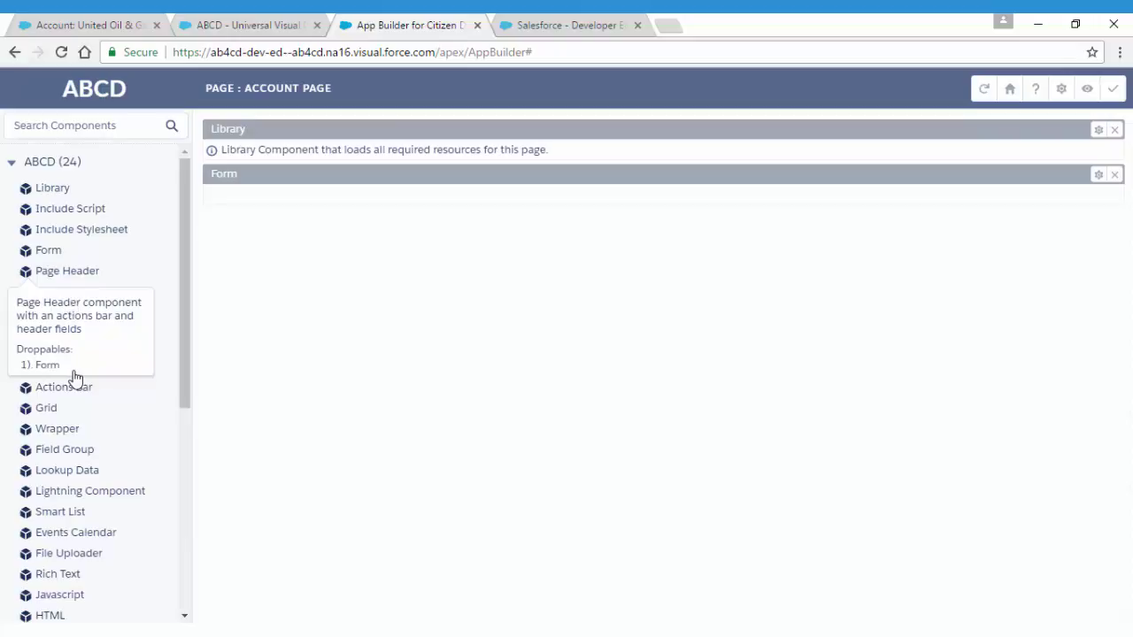
{"action": "left_click", "coordinate": [70, 276]}
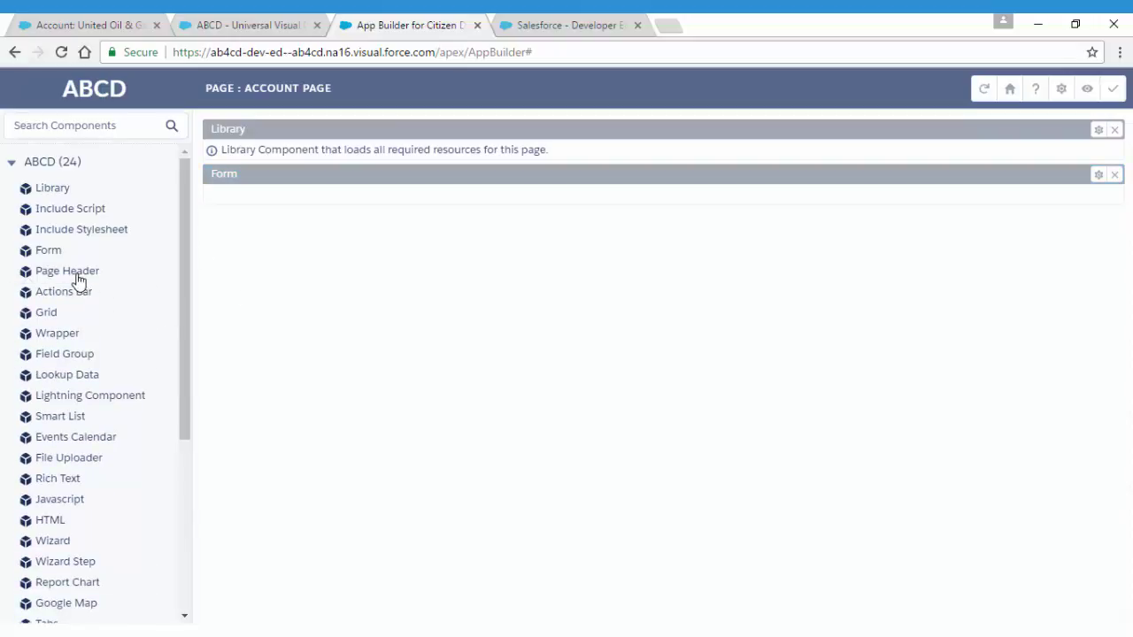
{"action": "left_click_drag", "start_coordinate": [76, 276], "coordinate": [370, 188]}
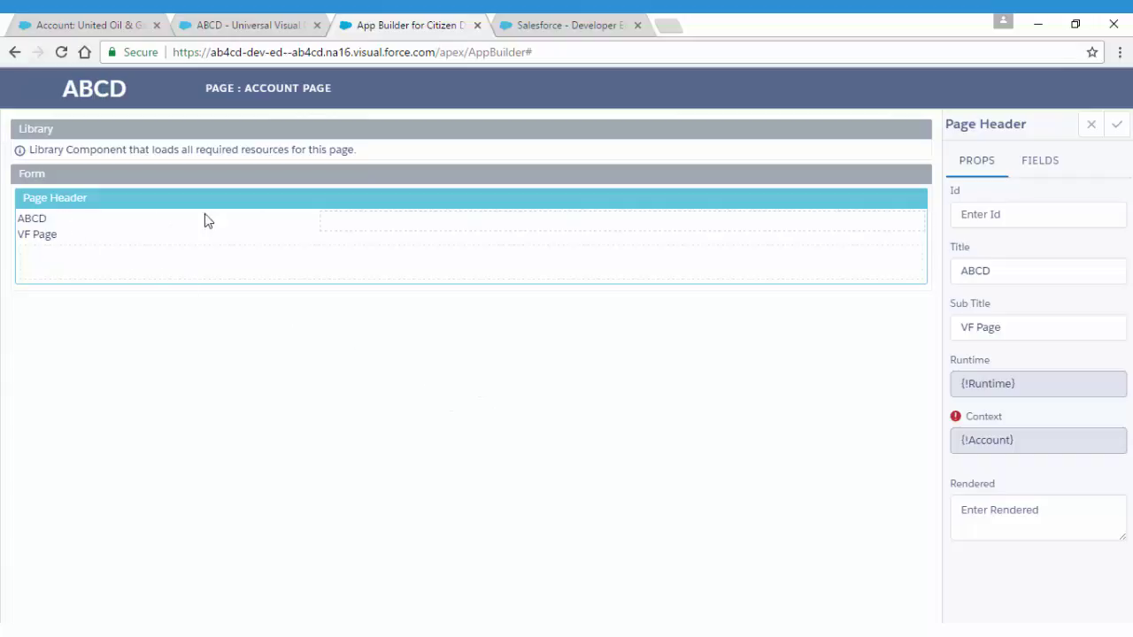
Set the page header's title to DEMO PAGE and its subtitle to ABCD Builder.
{"action": "left_click_drag", "start_coordinate": [17, 220], "coordinate": [61, 234]}
{"action": "left_click", "coordinate": [1021, 273]}
{"action": "left_click_drag", "start_coordinate": [1021, 274], "coordinate": [955, 272]}
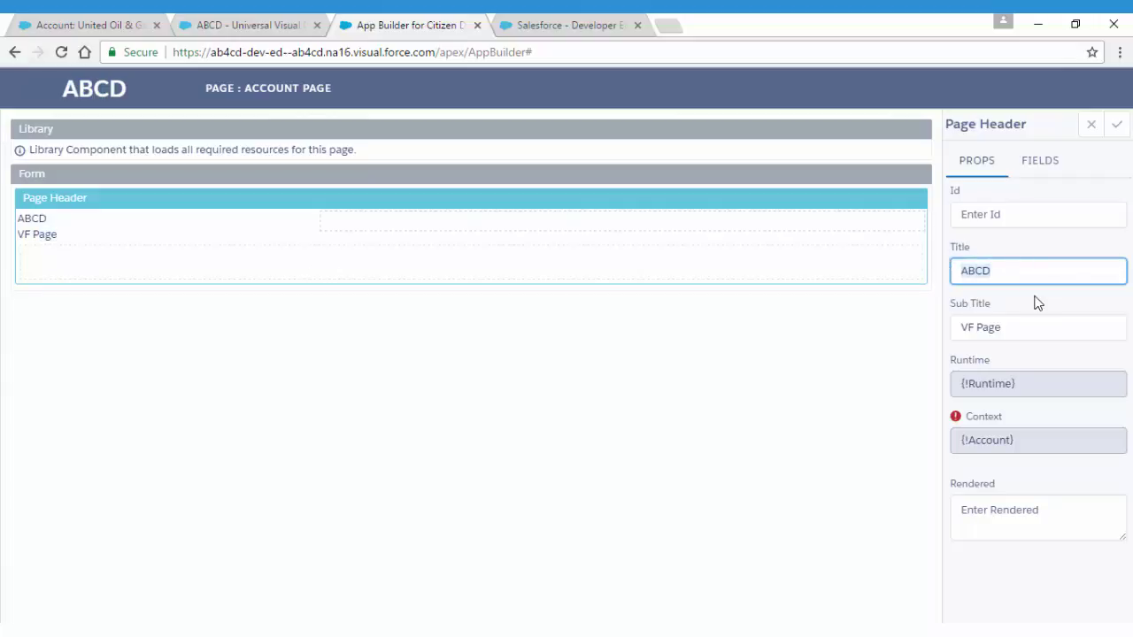
{"action": "type", "text": "DEMO PAGE"}
{"action": "left_click_drag", "start_coordinate": [1027, 331], "coordinate": [950, 329]}
{"action": "type", "text": "ABCD"}
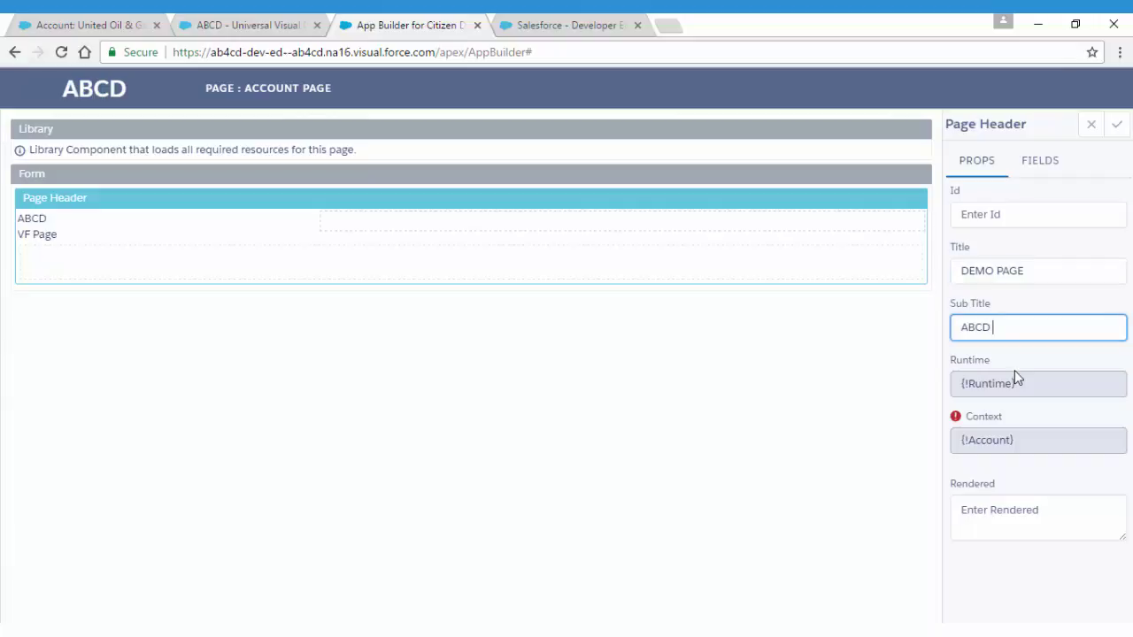
{"action": "type", "text": " Builder"}
{"action": "left_click", "coordinate": [1041, 535]}
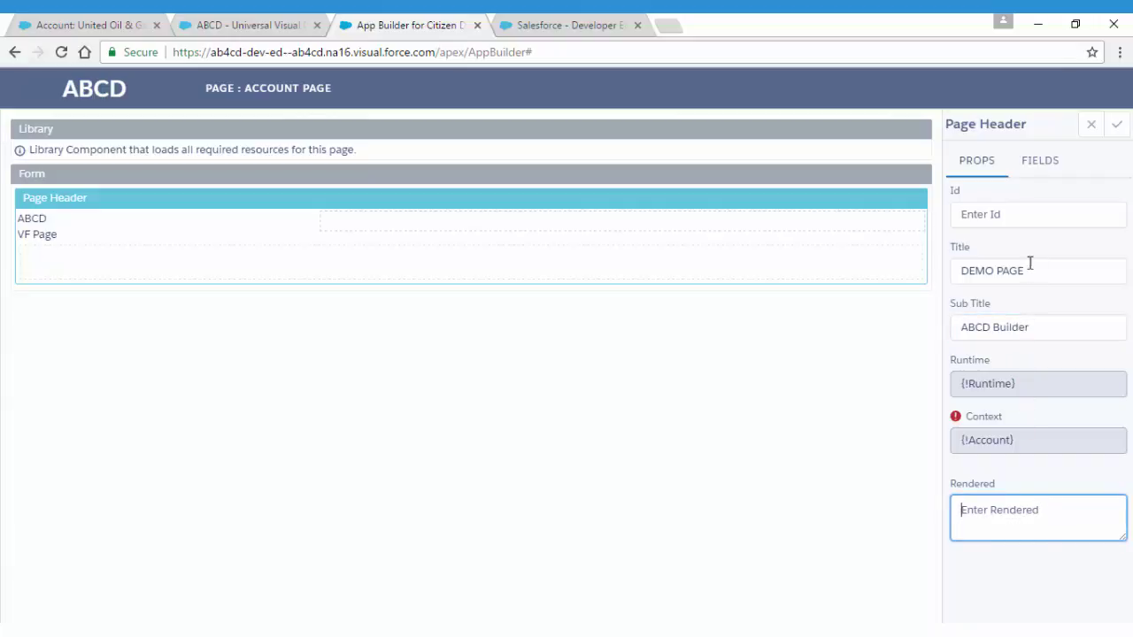
Add the Account Name, Account Number, Account Rating, Account Type and Industry fields to the page header and apply its settings.
{"action": "left_click", "coordinate": [1034, 171]}
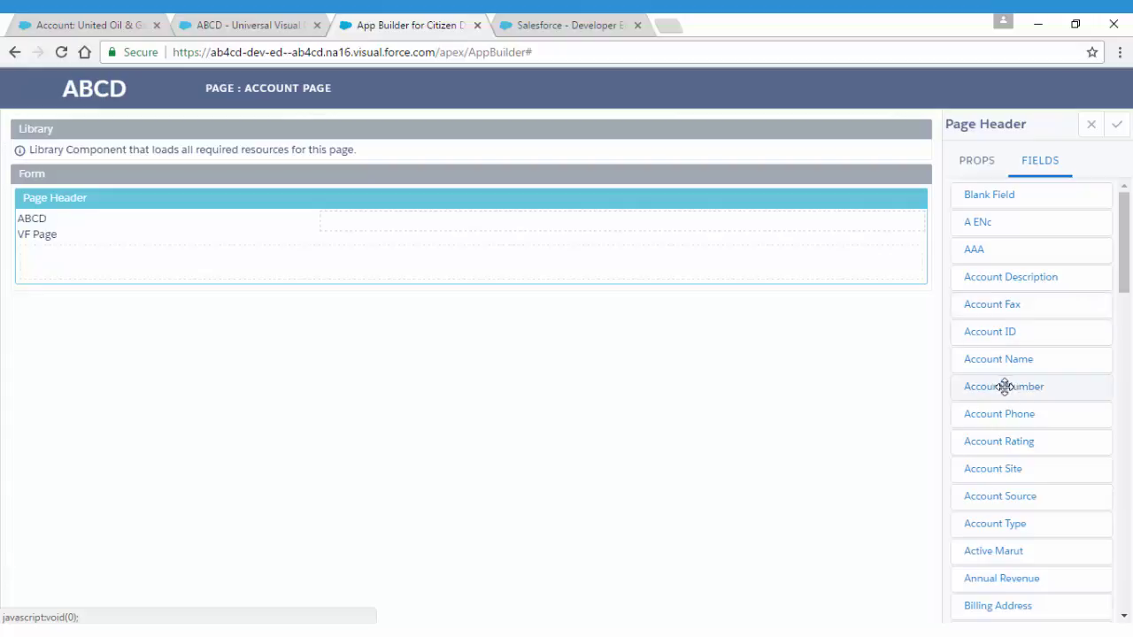
{"action": "left_click_drag", "start_coordinate": [1016, 359], "coordinate": [324, 256]}
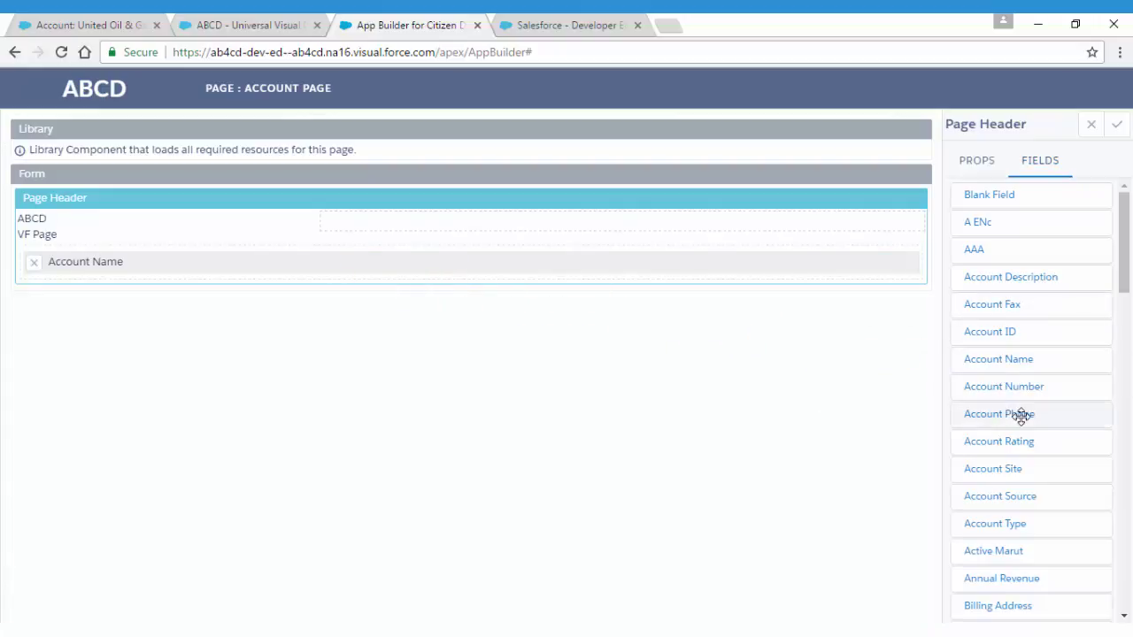
{"action": "left_click_drag", "start_coordinate": [1014, 394], "coordinate": [568, 252]}
{"action": "left_click_drag", "start_coordinate": [1001, 440], "coordinate": [689, 251]}
{"action": "left_click_drag", "start_coordinate": [992, 525], "coordinate": [783, 256]}
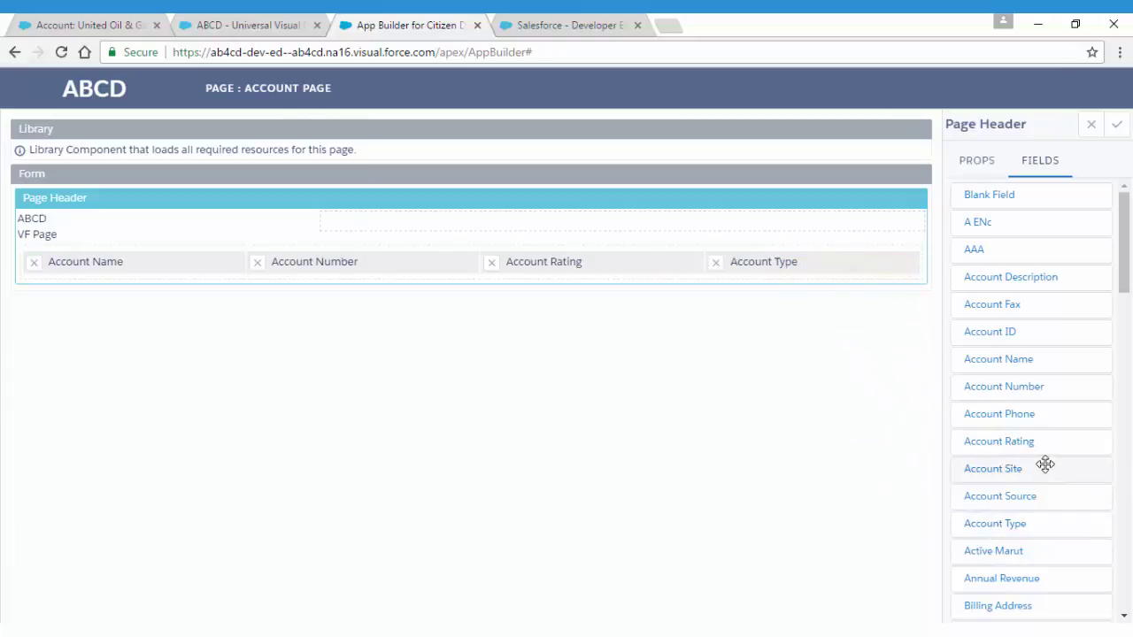
{"action": "scroll", "coordinate": [1045, 460], "scroll_direction": "down", "scroll_amount": 2}
{"action": "scroll", "coordinate": [1048, 454], "scroll_direction": "down", "scroll_amount": 4}
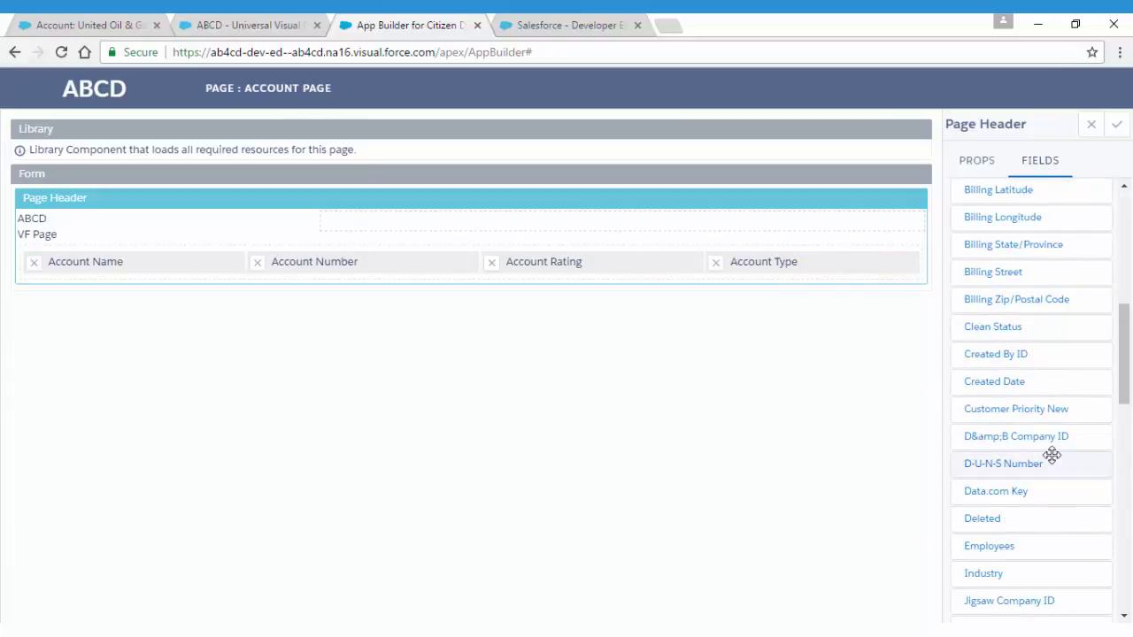
{"action": "scroll", "coordinate": [1051, 455], "scroll_direction": "down", "scroll_amount": 2}
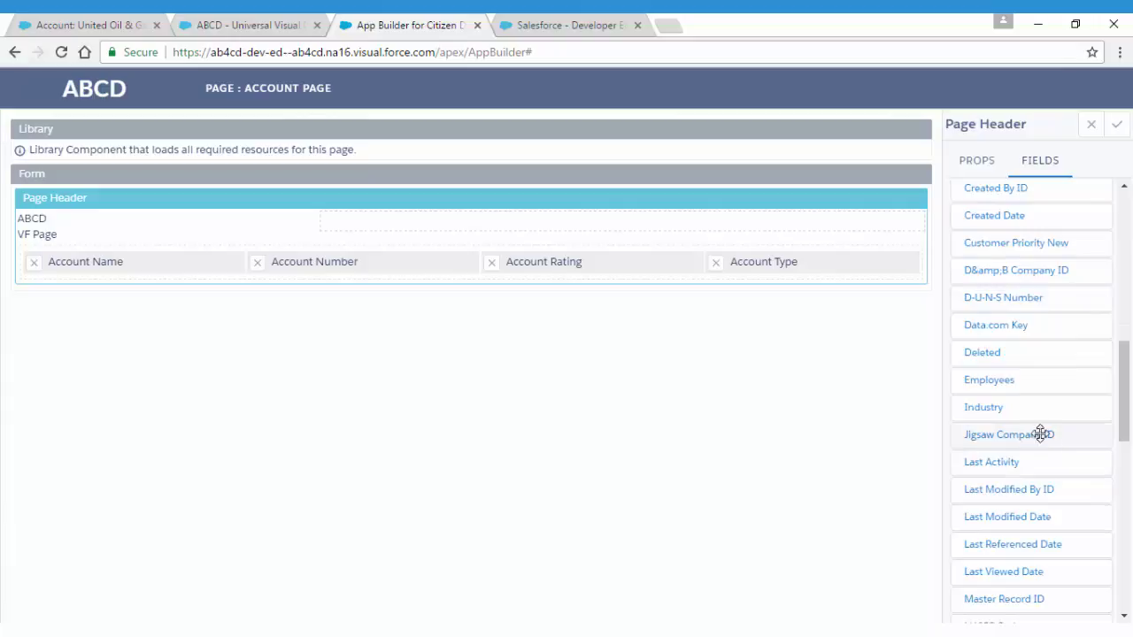
{"action": "left_click_drag", "start_coordinate": [1008, 412], "coordinate": [829, 252]}
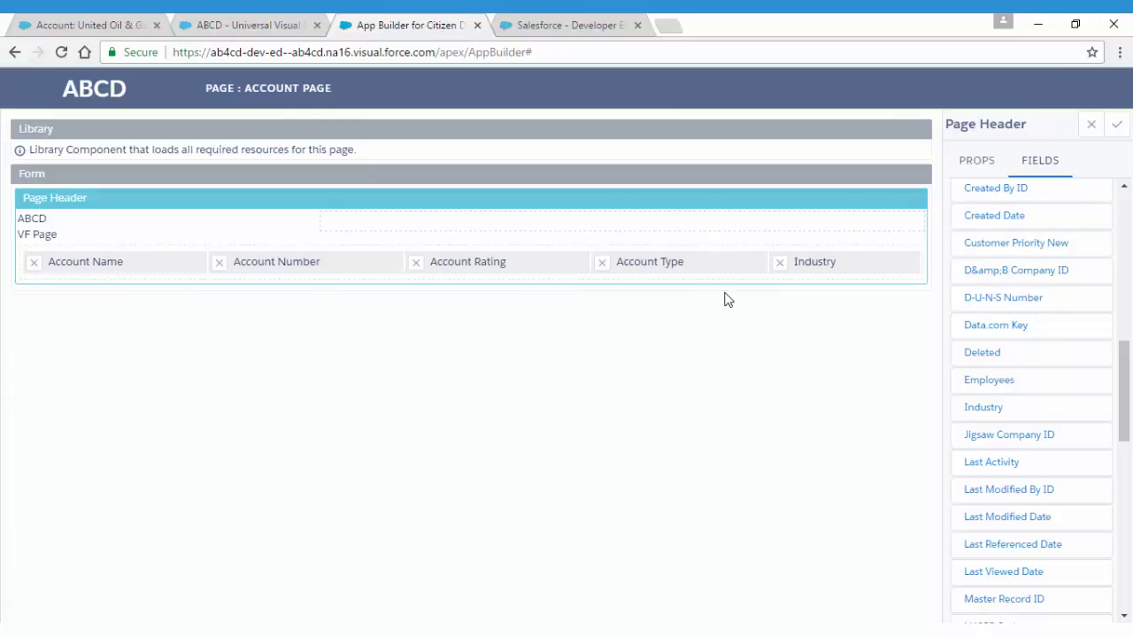
{"action": "left_click", "coordinate": [1116, 125]}
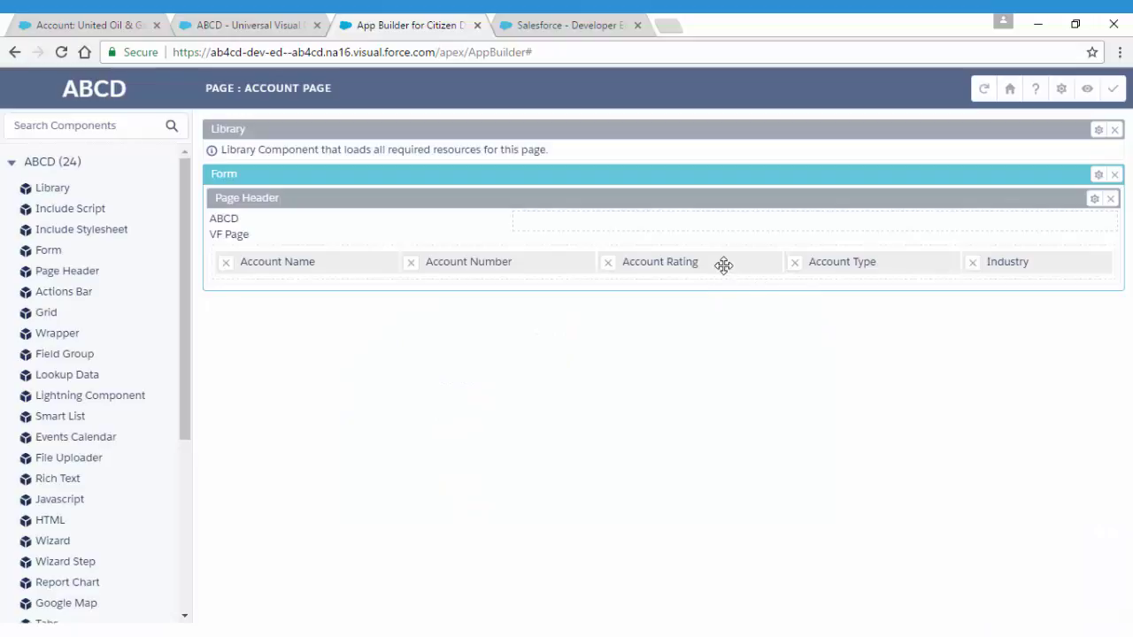
Reorder the header fields to Account Name, Account Type, Account Rating, Industry, Account Number.
{"action": "left_click_drag", "start_coordinate": [723, 263], "coordinate": [673, 269]}
{"action": "left_click_drag", "start_coordinate": [882, 266], "coordinate": [571, 264]}
{"action": "left_click_drag", "start_coordinate": [841, 270], "coordinate": [712, 261]}
{"action": "left_click_drag", "start_coordinate": [1016, 268], "coordinate": [924, 263]}
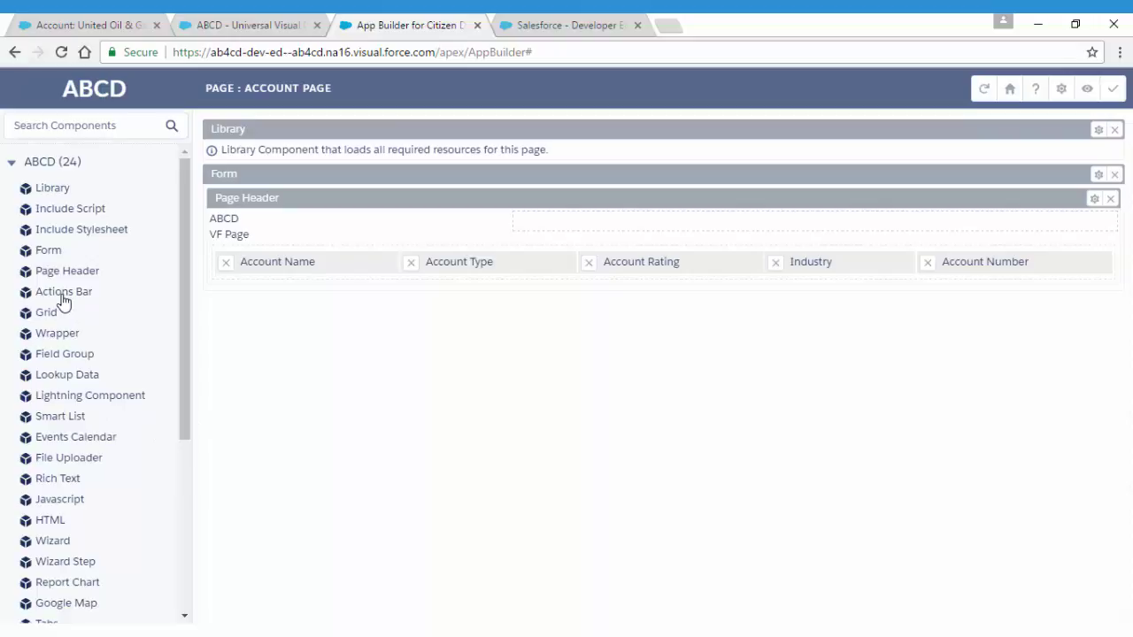
Add an Actions Bar to the page header with Quick Save, Save, Cancel, Edit and Delete buttons.
{"action": "left_click_drag", "start_coordinate": [64, 303], "coordinate": [243, 308]}
{"action": "left_click_drag", "start_coordinate": [448, 309], "coordinate": [673, 217]}
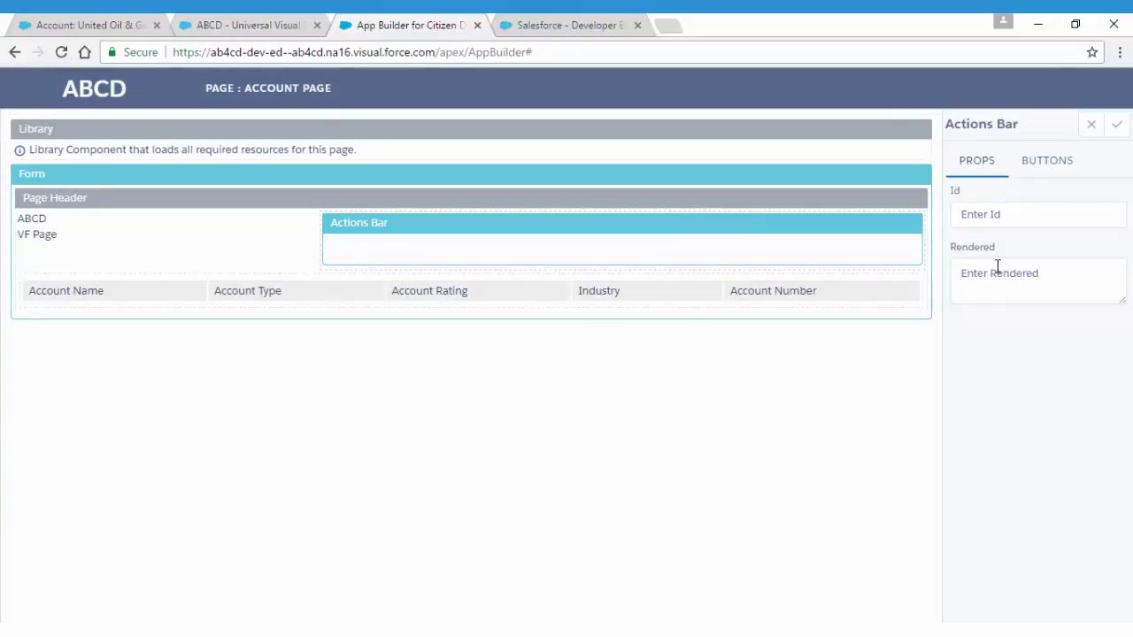
{"action": "left_click", "coordinate": [1048, 164]}
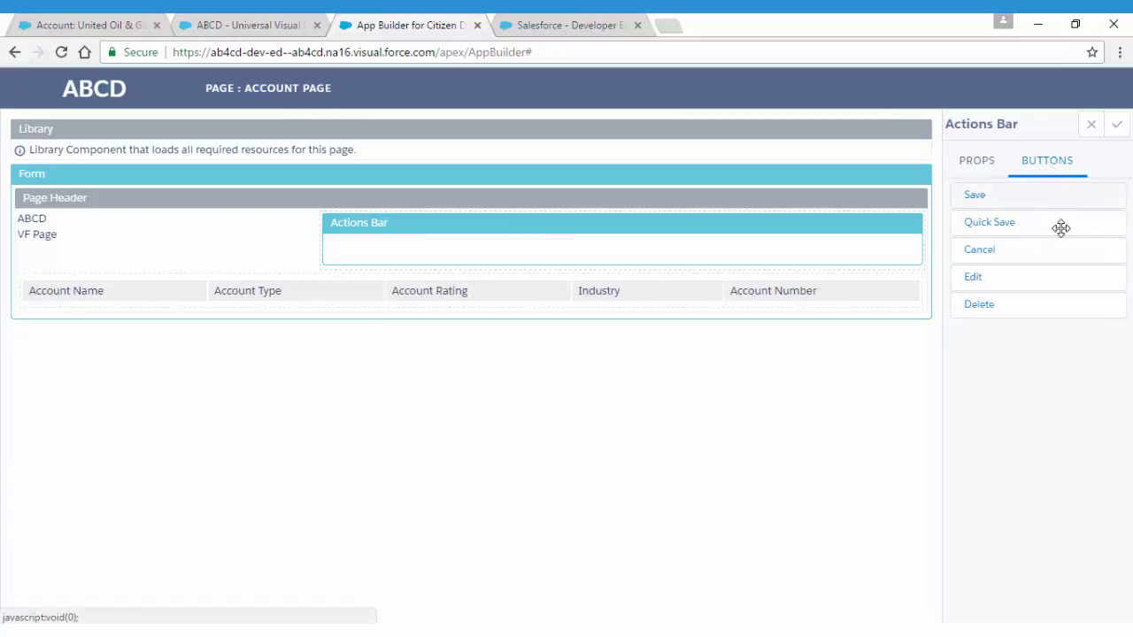
{"action": "left_click_drag", "start_coordinate": [1001, 223], "coordinate": [780, 263]}
{"action": "left_click_drag", "start_coordinate": [977, 198], "coordinate": [752, 243]}
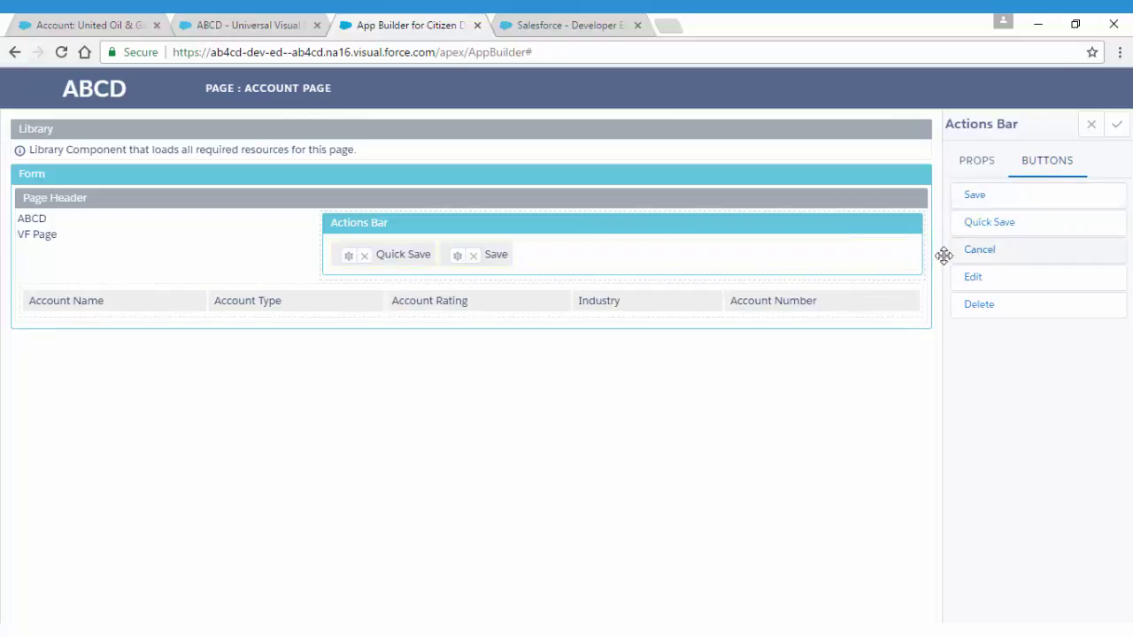
{"action": "left_click_drag", "start_coordinate": [947, 252], "coordinate": [718, 248]}
{"action": "left_click_drag", "start_coordinate": [974, 278], "coordinate": [836, 274]}
{"action": "left_click_drag", "start_coordinate": [988, 307], "coordinate": [759, 258]}
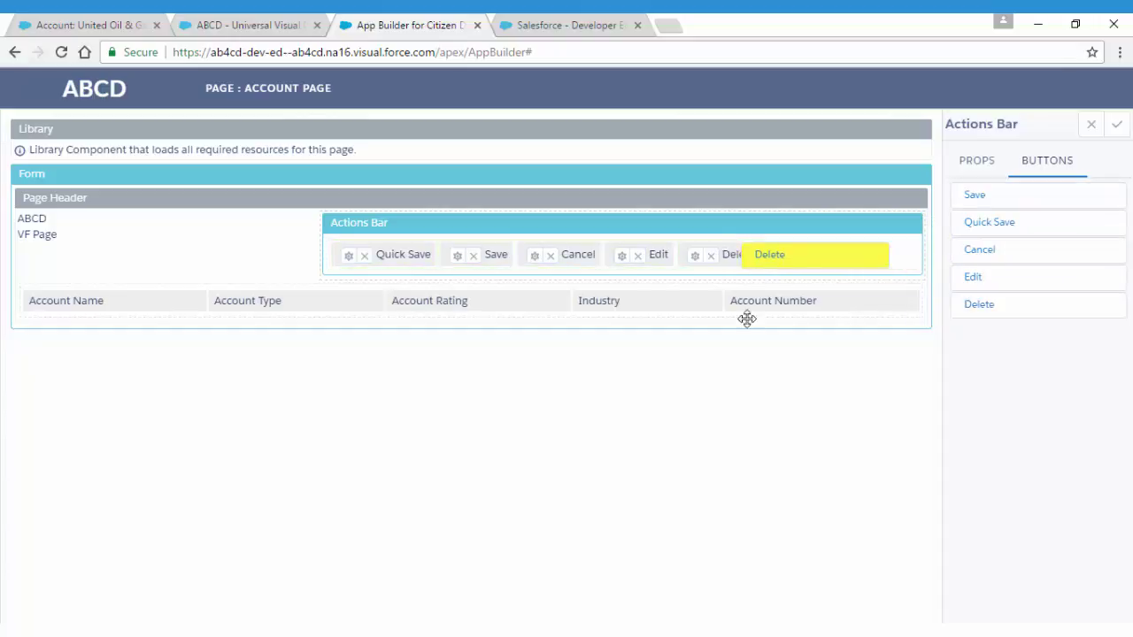
{"action": "left_click", "coordinate": [1116, 124]}
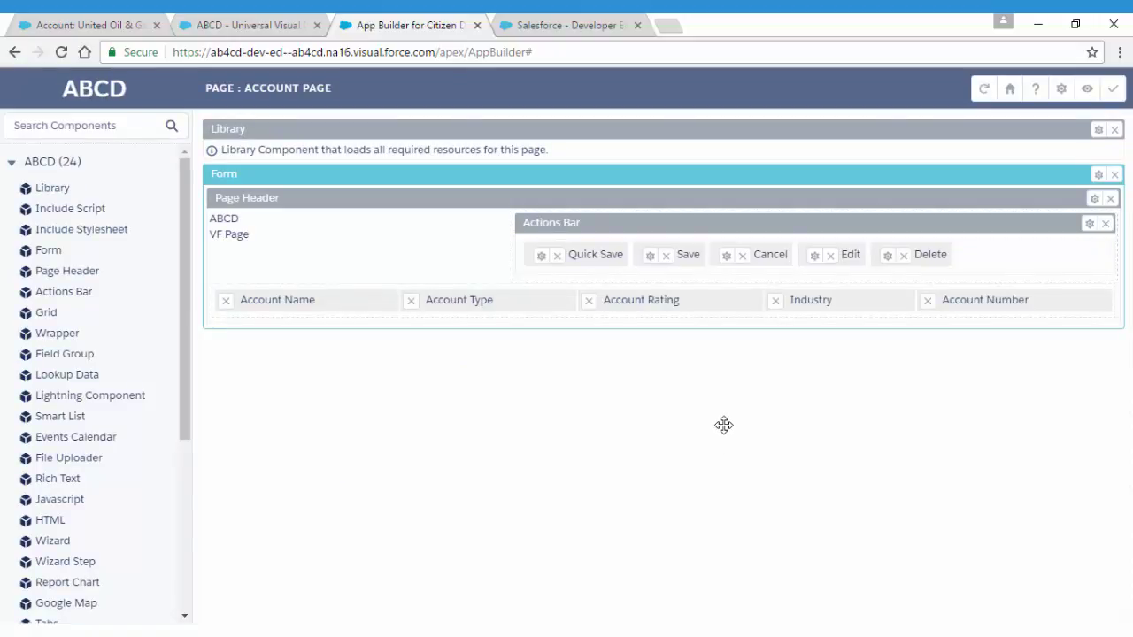
Set the Quick Save button's style to Brand and the Delete button's style to Destructive.
{"action": "left_click", "coordinate": [542, 257]}
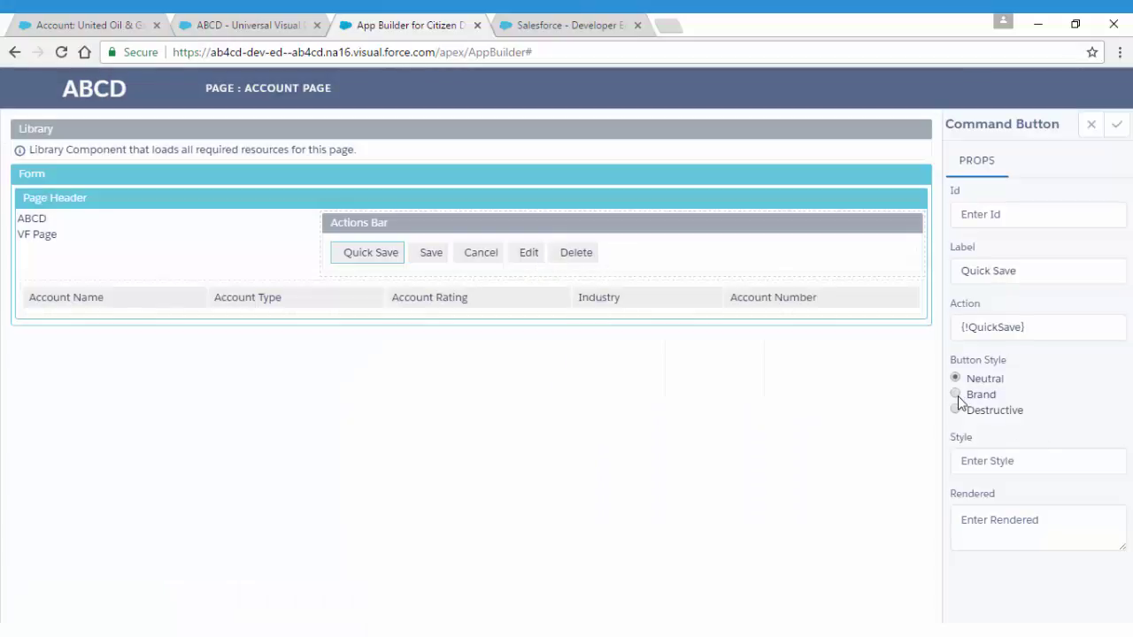
{"action": "left_click", "coordinate": [957, 396]}
{"action": "left_click", "coordinate": [1115, 127]}
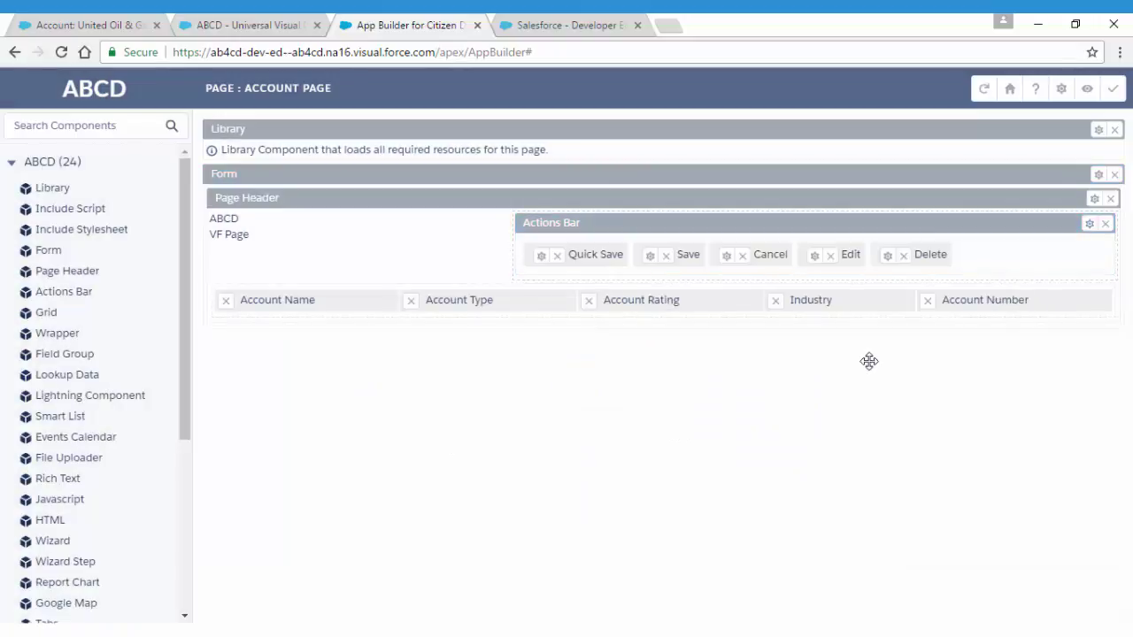
{"action": "left_click", "coordinate": [871, 257]}
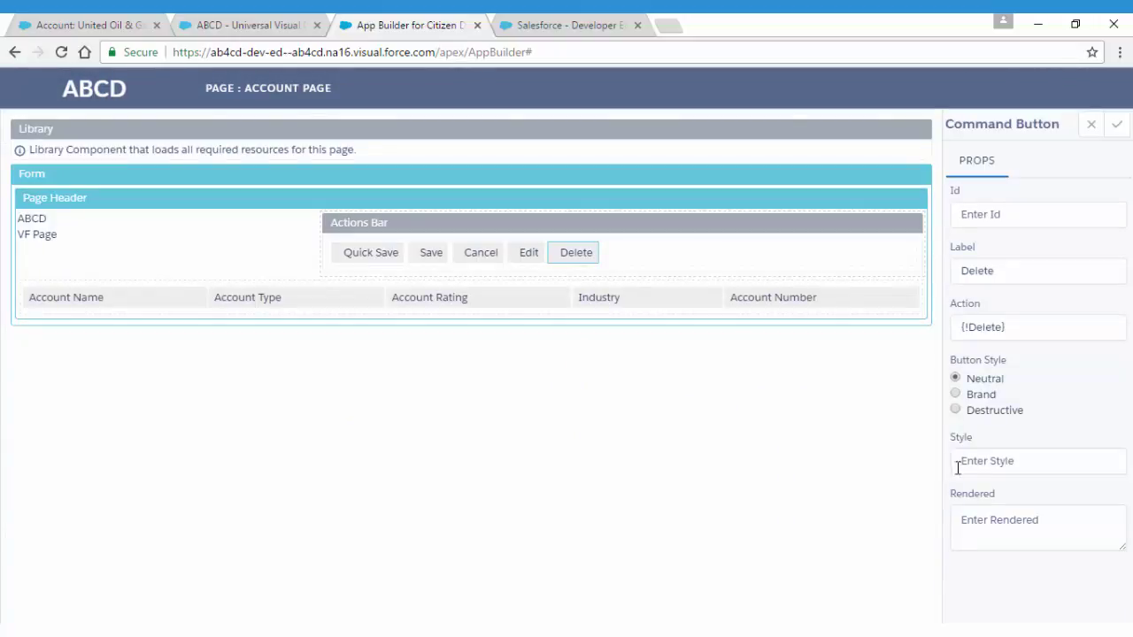
{"action": "left_click", "coordinate": [956, 410]}
{"action": "left_click", "coordinate": [1117, 129]}
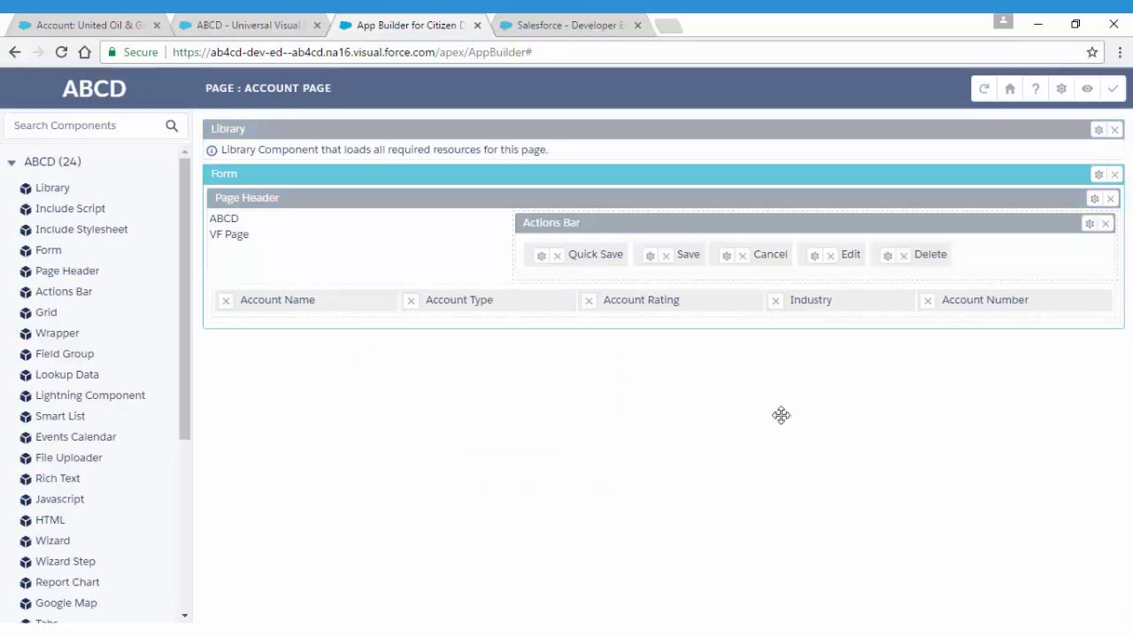
Save the page design and reload the live Account_Page in its Salesforce browser tab.
{"action": "left_click", "coordinate": [1112, 91]}
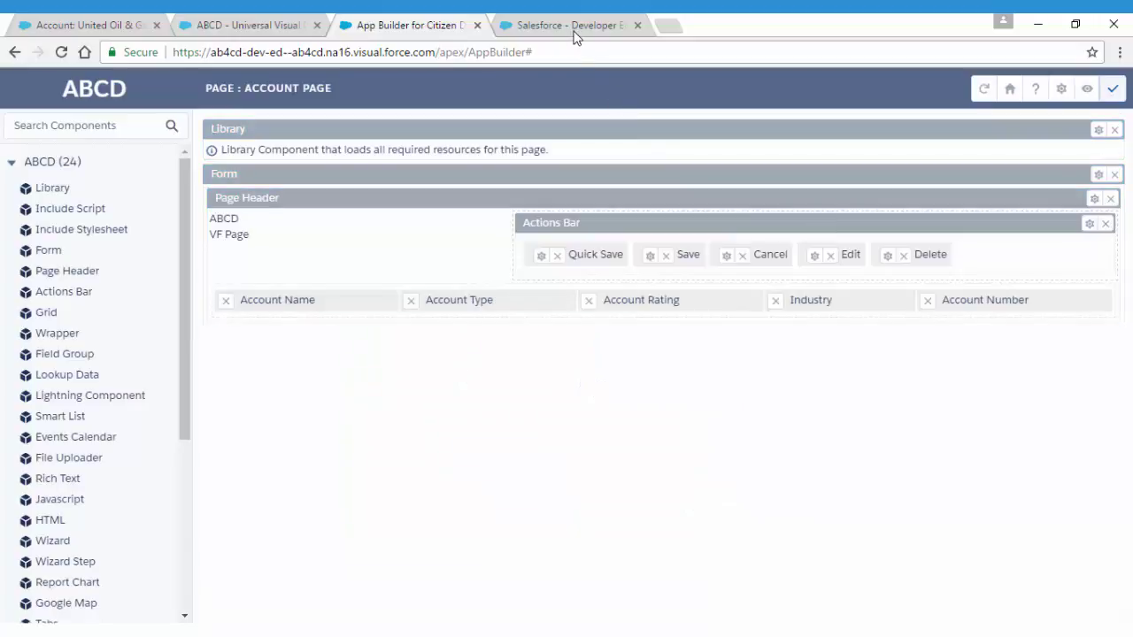
{"action": "left_click", "coordinate": [570, 27]}
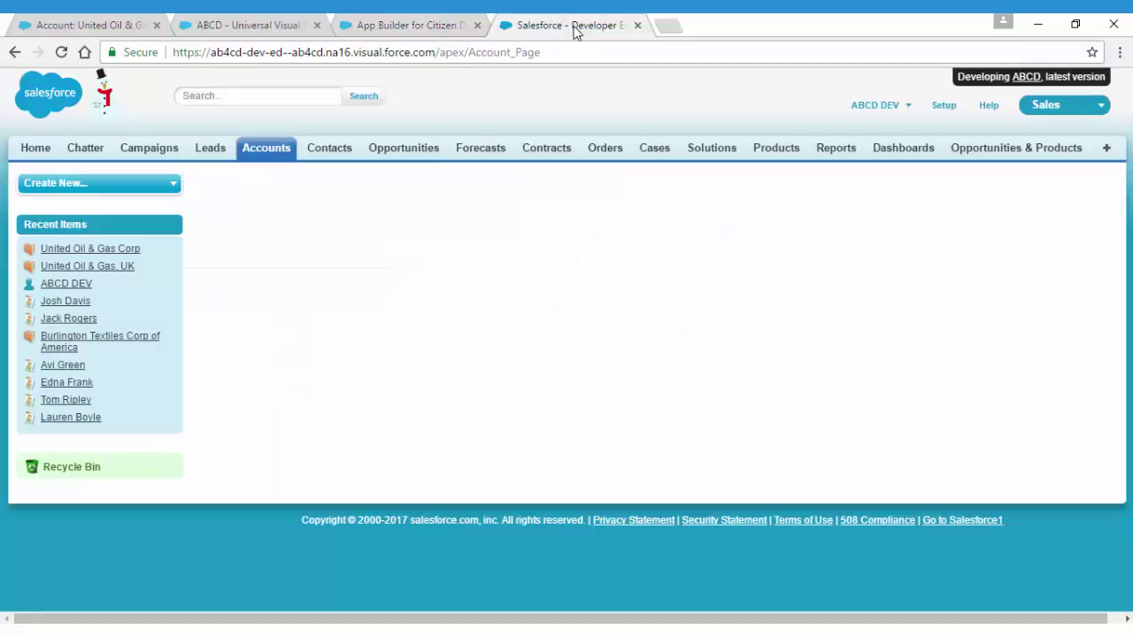
{"action": "left_click", "coordinate": [62, 52]}
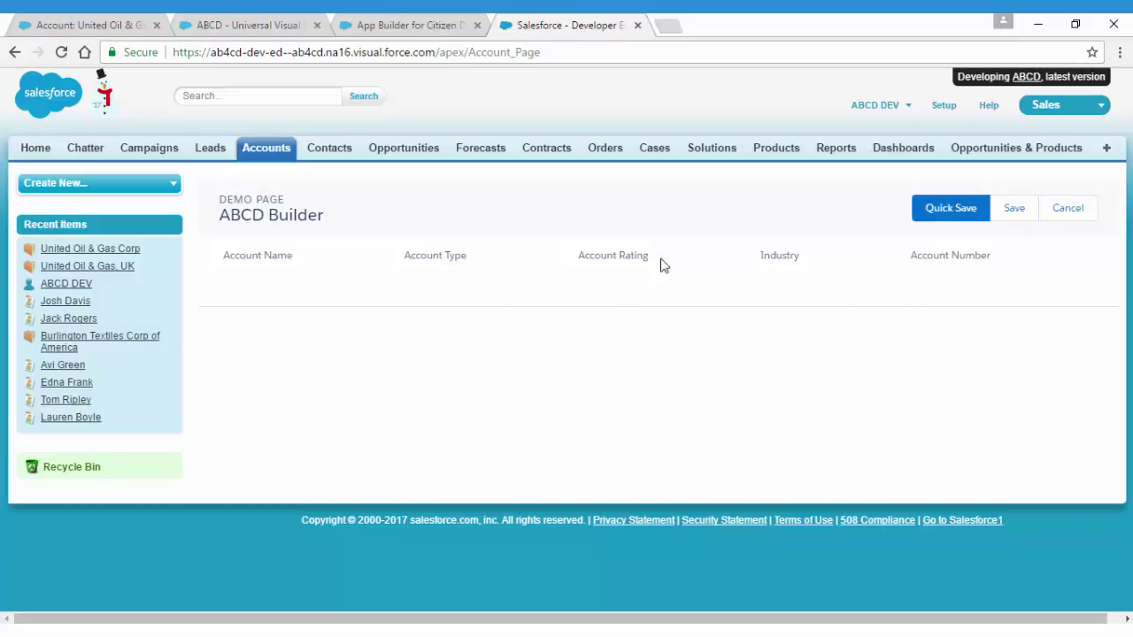
Load Account_Page for the United Oil & Gas Corp account by appending the id parameter with that record's ID to the page address.
{"action": "left_click", "coordinate": [551, 55]}
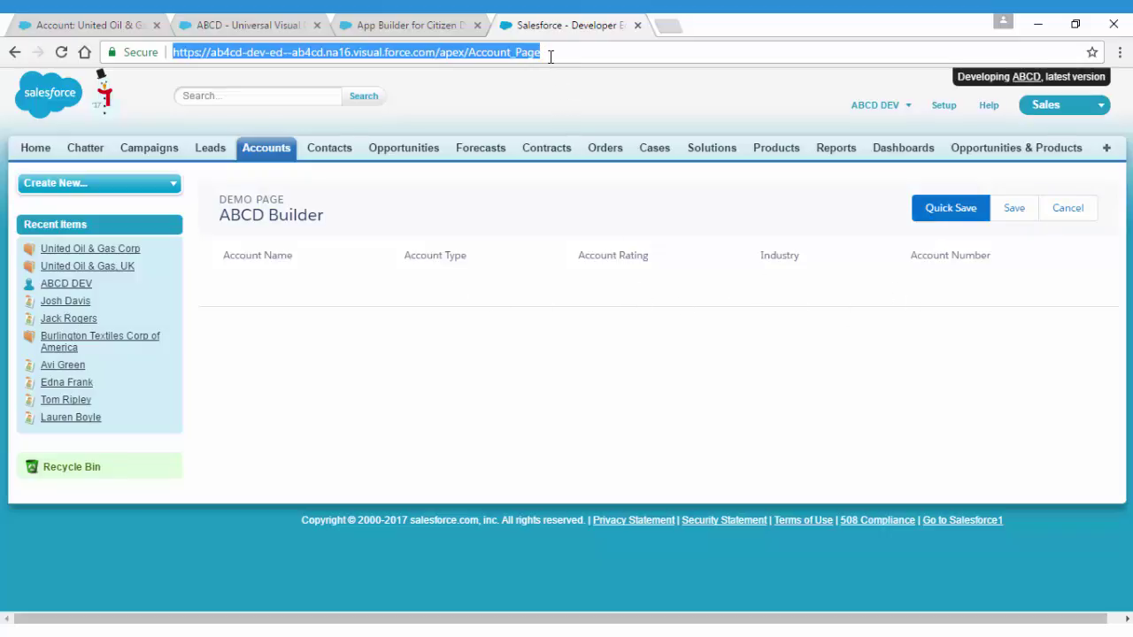
{"action": "left_click", "coordinate": [553, 51]}
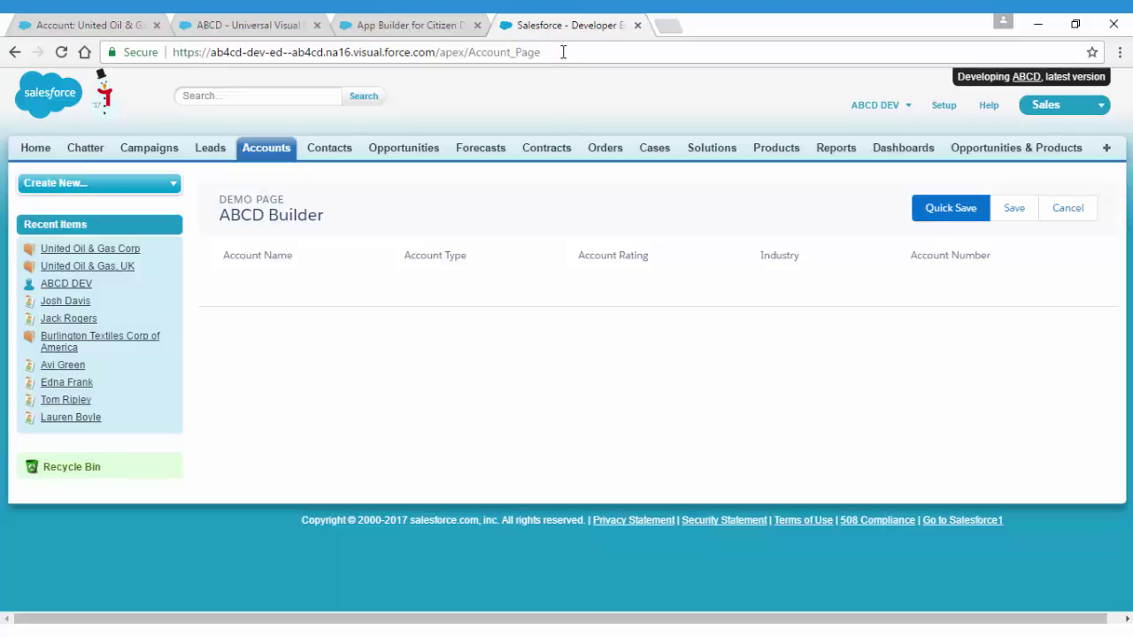
{"action": "left_click", "coordinate": [132, 28]}
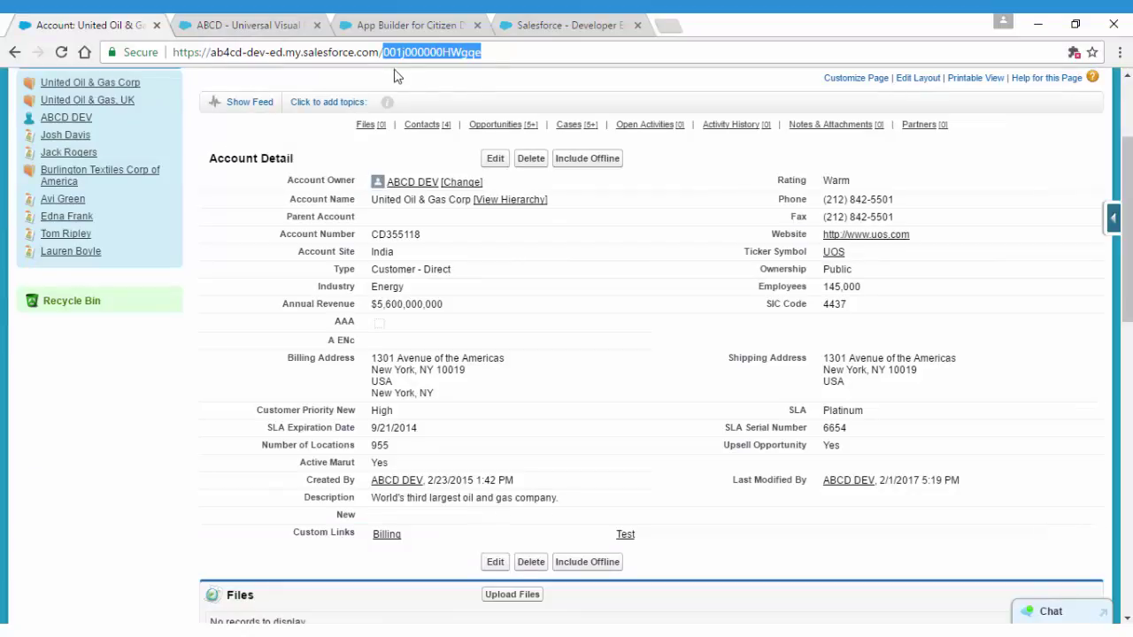
{"action": "left_click", "coordinate": [542, 27]}
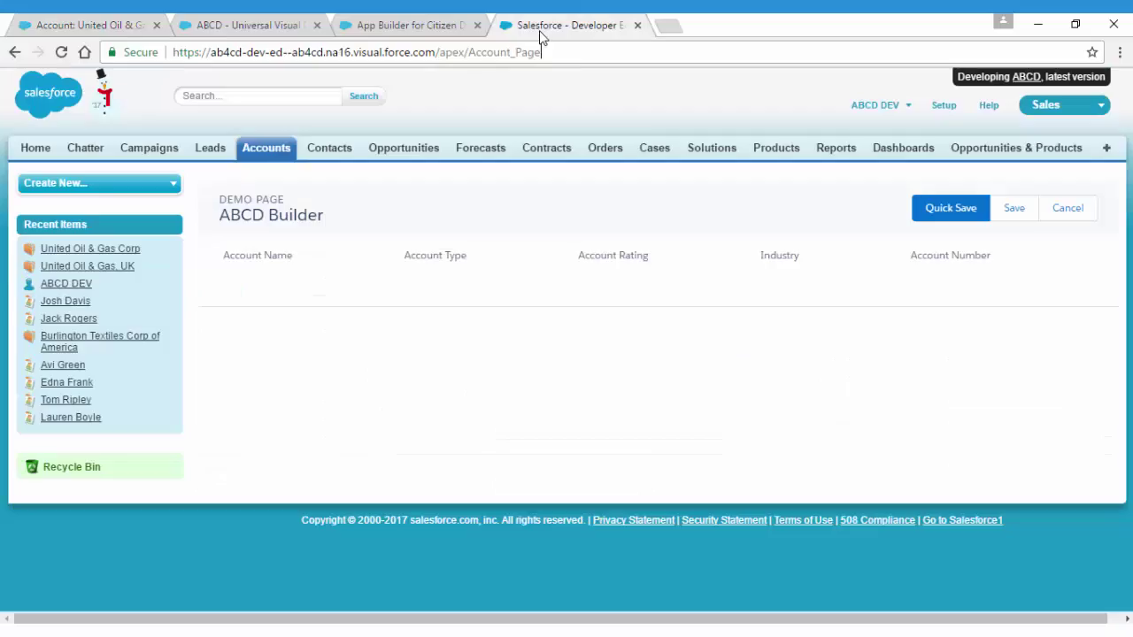
{"action": "left_click", "coordinate": [580, 54]}
{"action": "type", "text": "?id="}
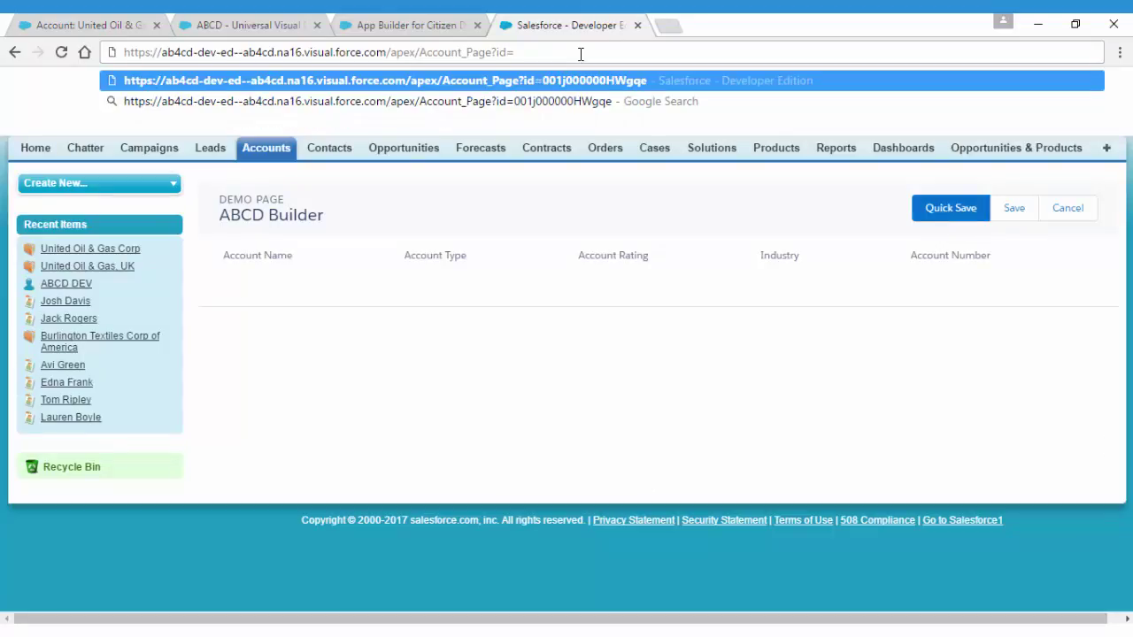
{"action": "type", "text": "001j000000HWgqe"}
{"action": "key", "text": "Return"}
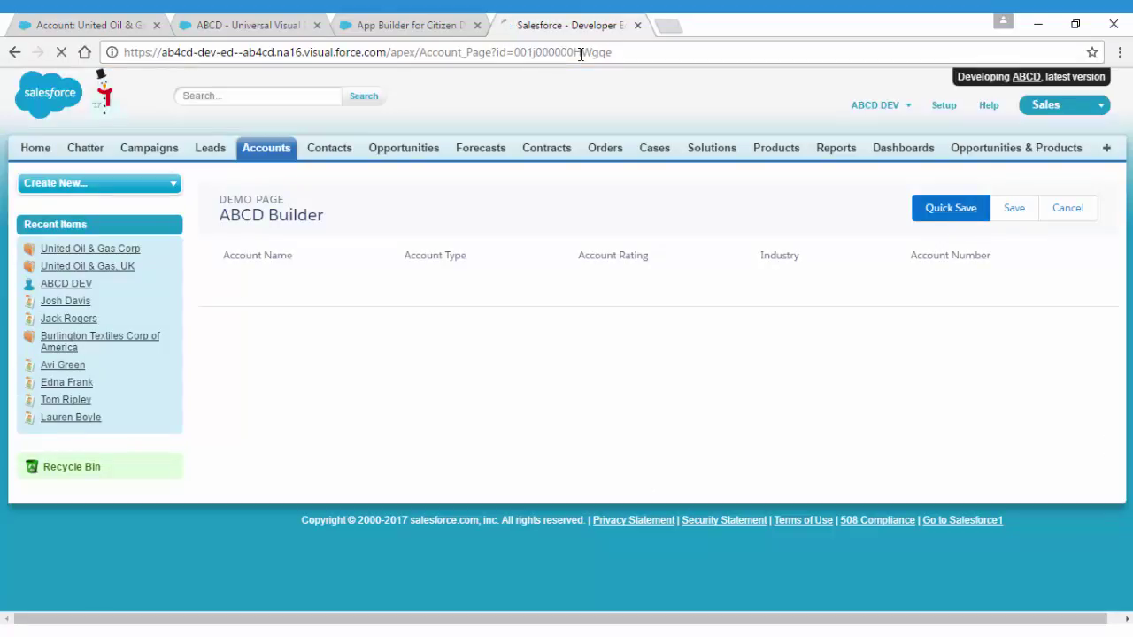